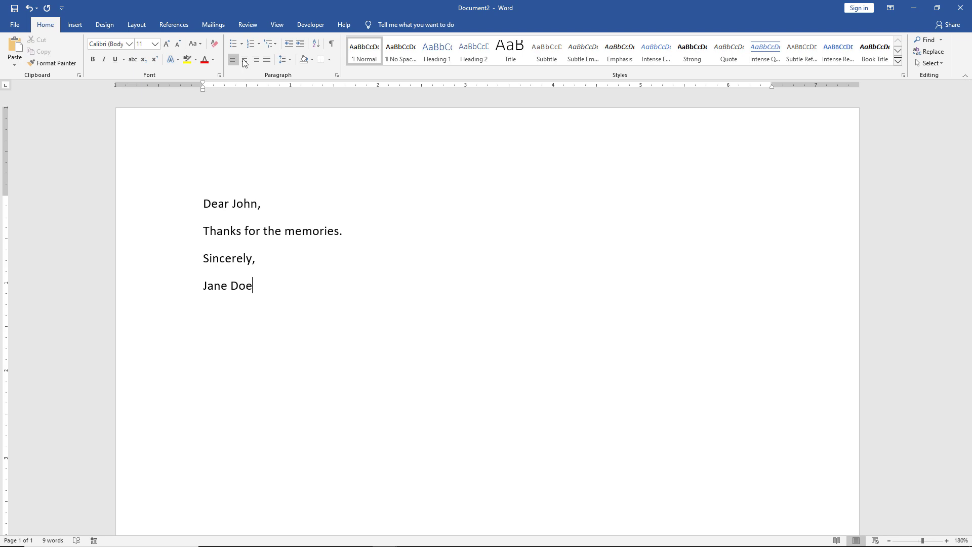
Start an envelope for the letter using Envelopes on the Mailings tab.
left_click(213, 25)
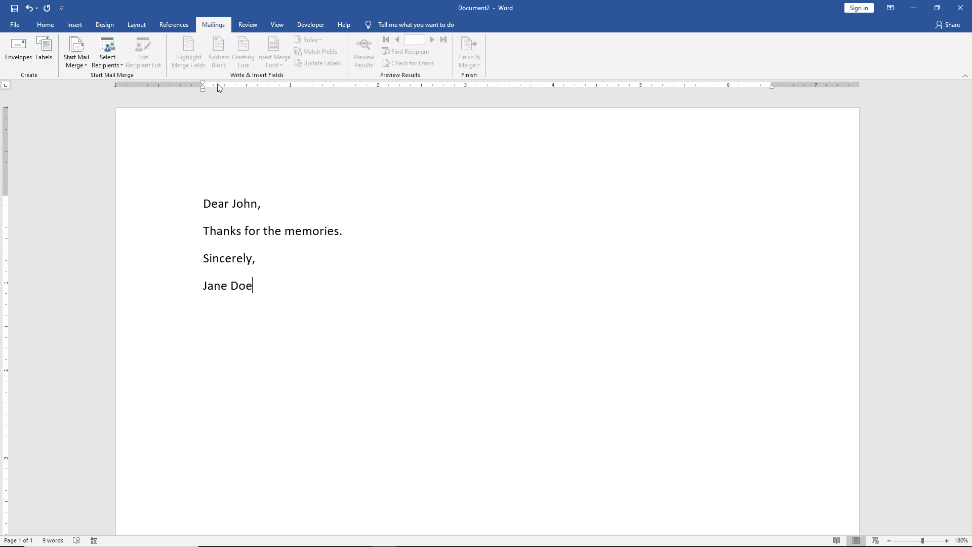
left_click(20, 57)
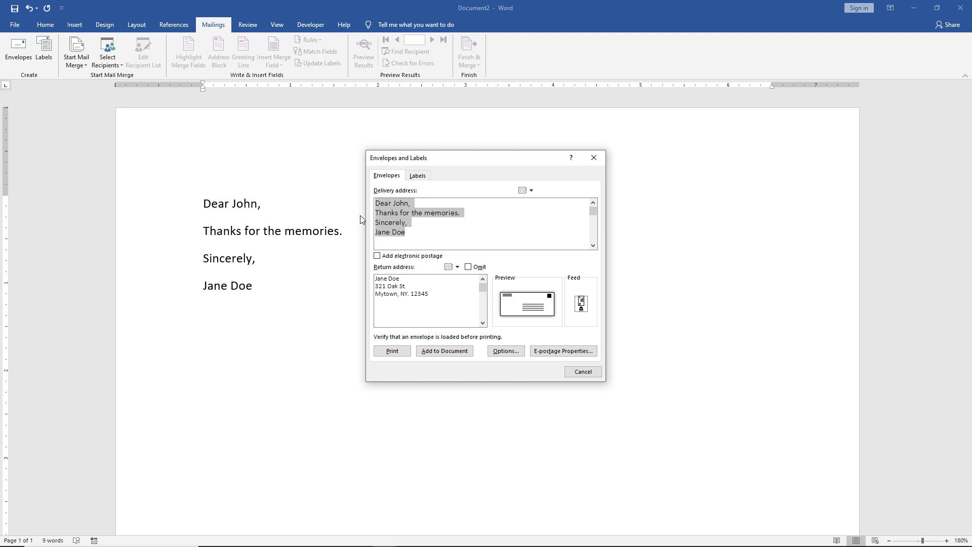
Replace the delivery address with the recipient's name, street, and city lines, then open Envelope Options.
left_click(452, 232)
key("BackSpace")
key("BackSpace")
key("BackSpace")
key("BackSpace")
key("BackSpace")
key("BackSpace")
key("BackSpace")
key("BackSpace")
key("BackSpace")
key("BackSpace")
key("BackSpace")
key("BackSpace")
key("BackSpace")
key("BackSpace")
key("BackSpace")
key("BackSpace")
key("BackSpace")
key("BackSpace")
key("BackSpace")
key("BackSpace")
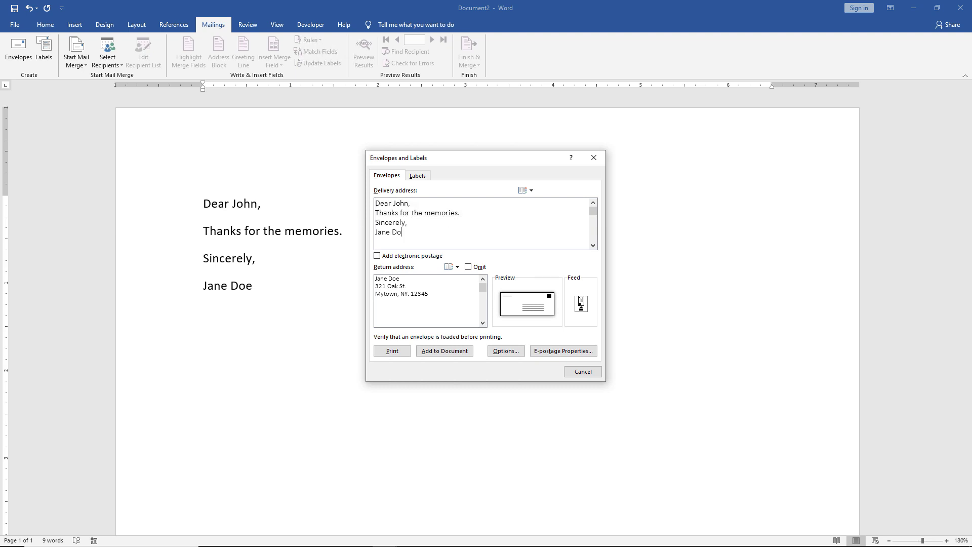
key("BackSpace")
key("BackSpace")
key("BackSpace")
key("BackSpace")
key("BackSpace")
key("BackSpace")
key("BackSpace")
key("BackSpace")
key("BackSpace")
key("BackSpace")
key("BackSpace")
key("BackSpace")
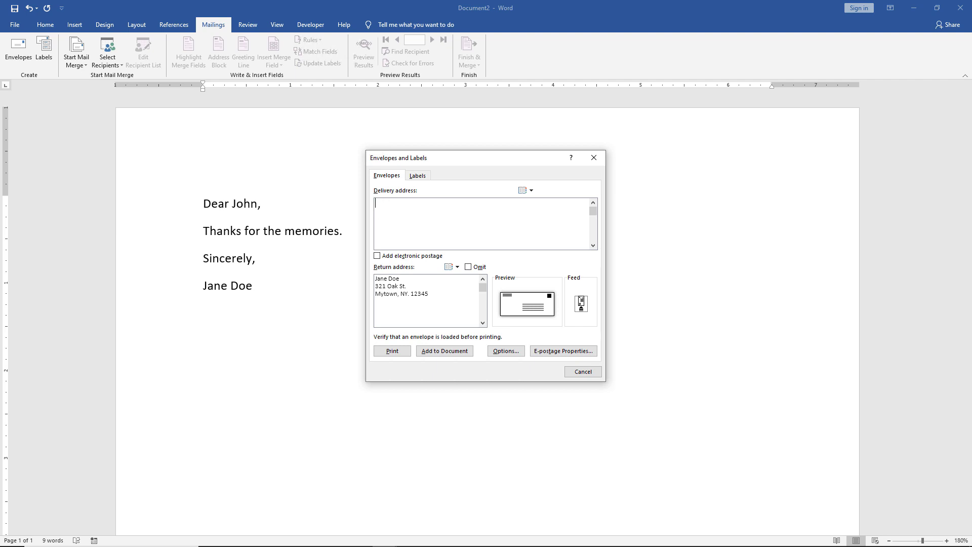
type("Joh")
type("n Doe ")
type("123 Main S")
type("t")
type(".")
key("Return")
type("Anytown, NY. 12345")
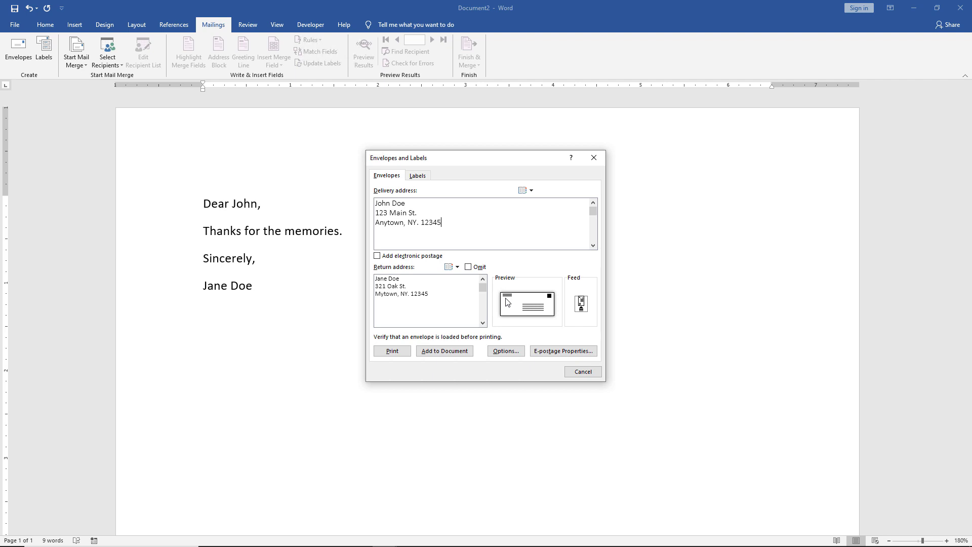
left_click(581, 304)
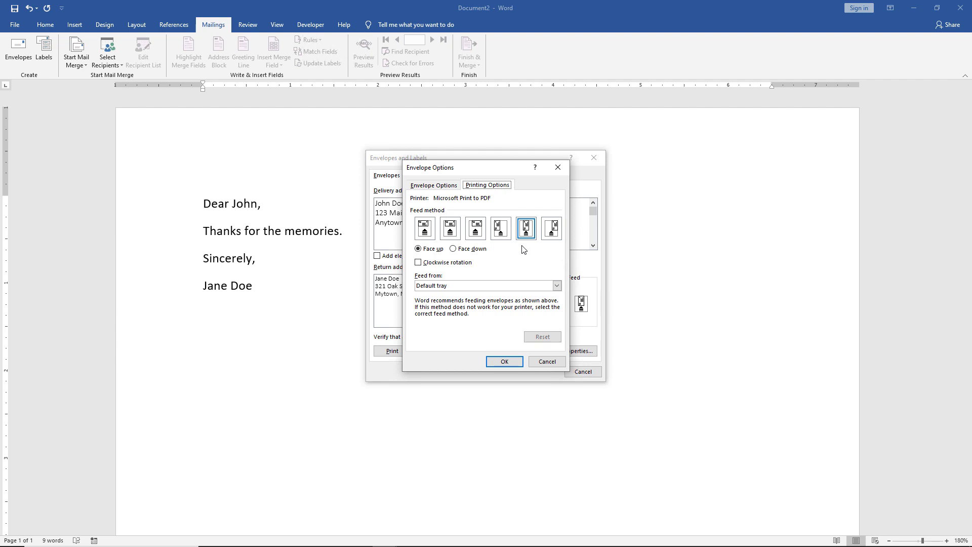
Set envelope feeding to the fifth feed method, face down, from Default tray.
left_click(474, 233)
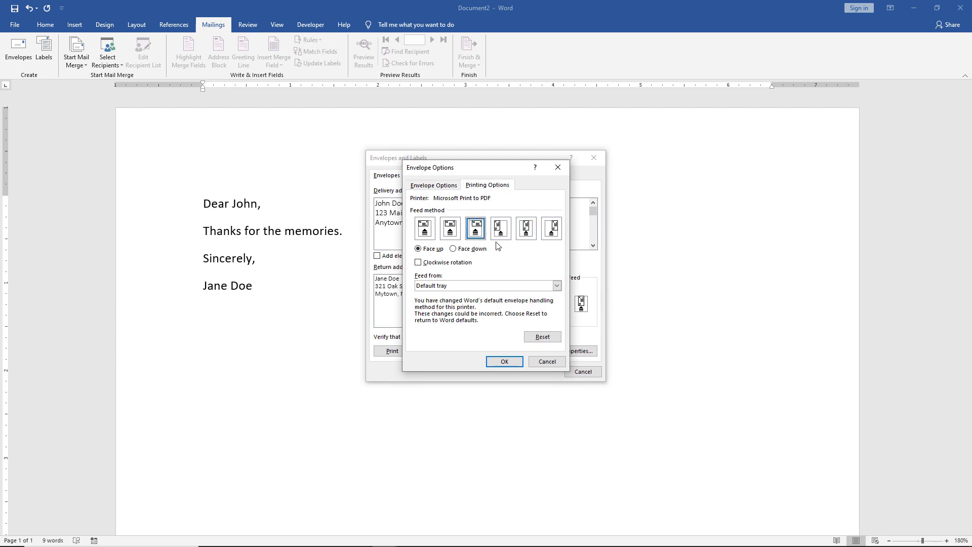
left_click(556, 232)
key("alt+d")
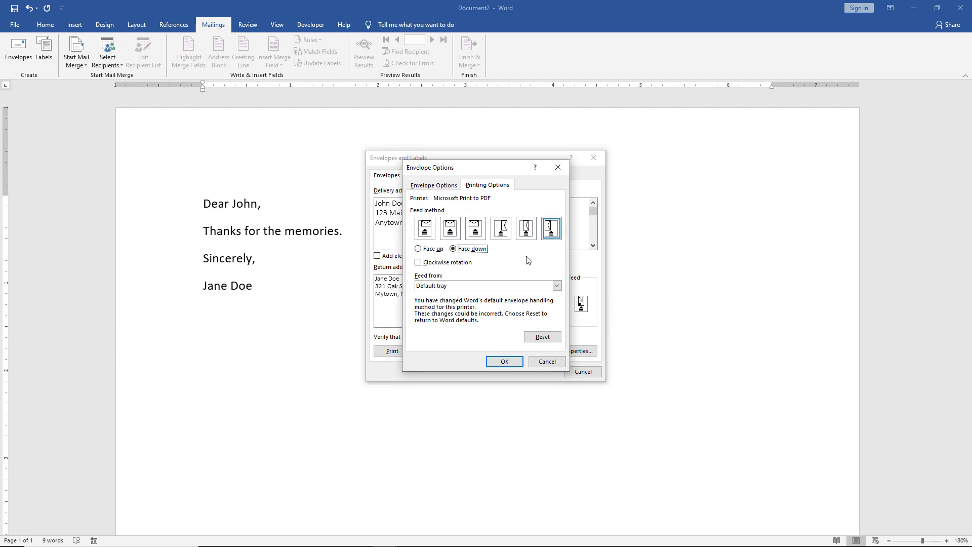
left_click(466, 263)
left_click(466, 263)
left_click(466, 264)
left_click(467, 264)
left_click(557, 287)
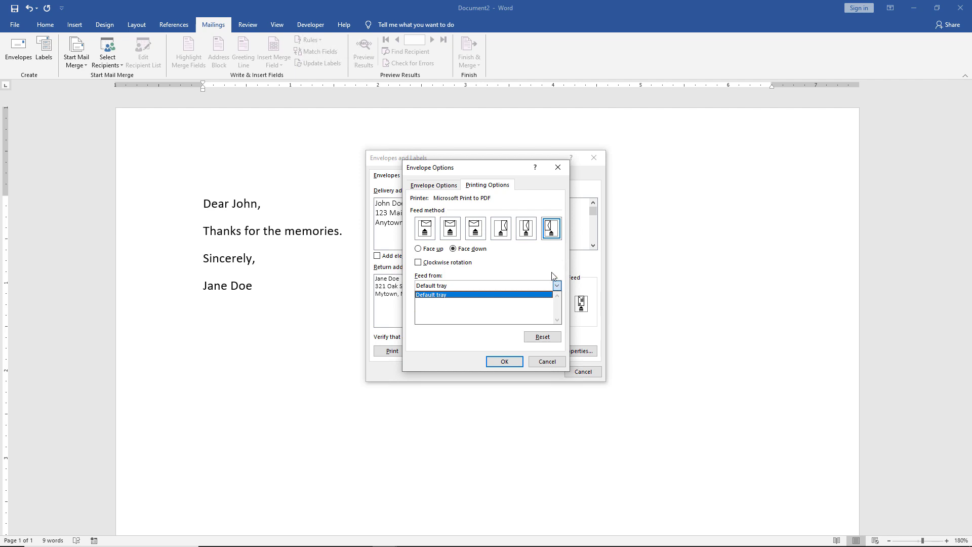
left_click(552, 273)
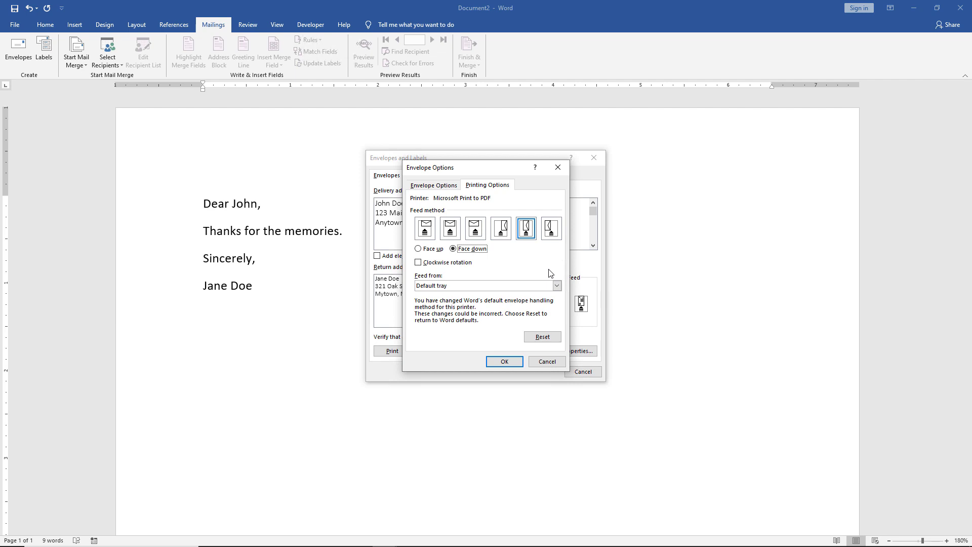
key("Return")
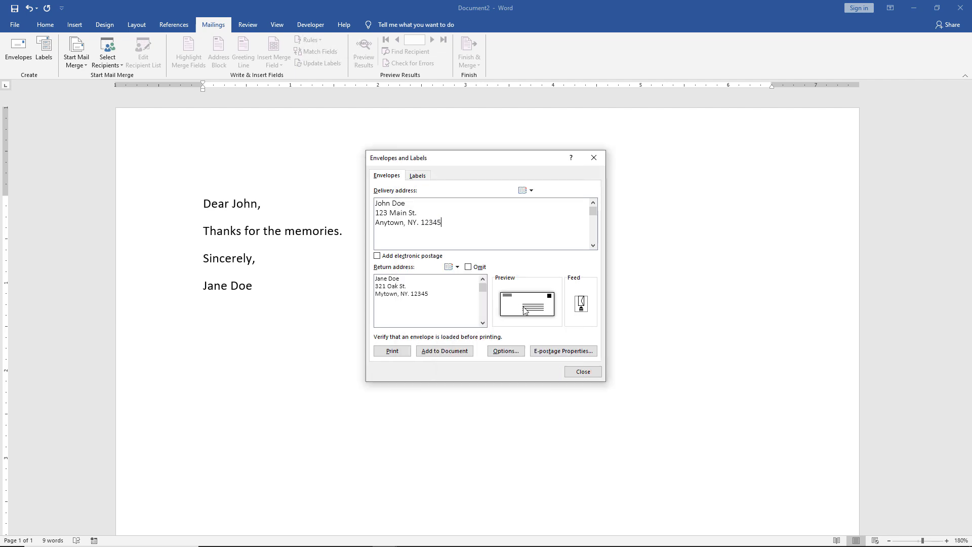
Choose Size 11 (4 1/2 x 10 3/8 in) as the envelope size.
left_click(526, 310)
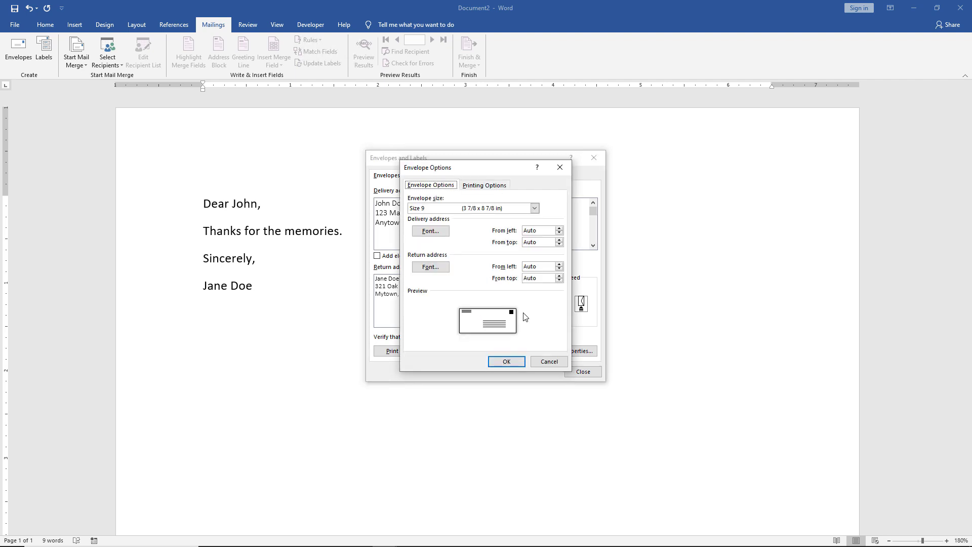
left_click(534, 208)
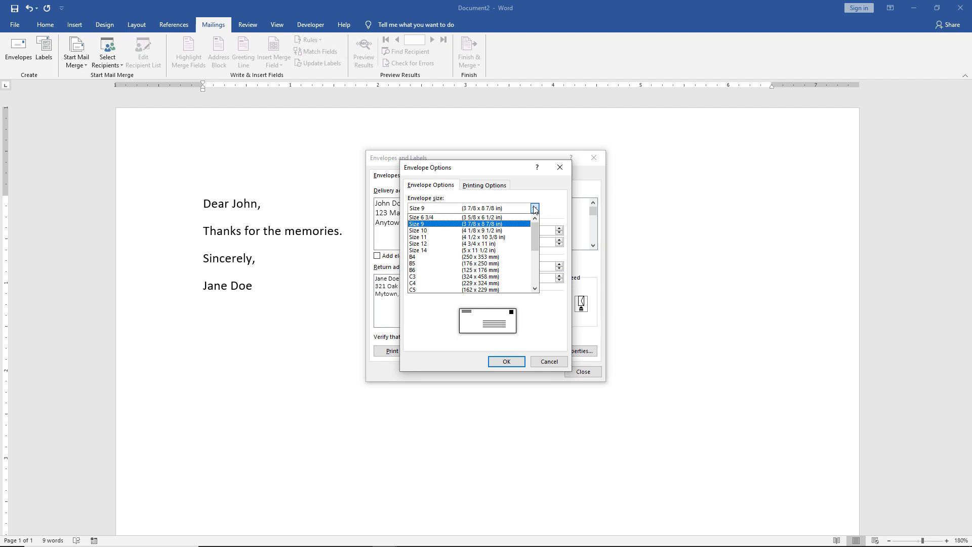
scroll(524, 221, "down", 2)
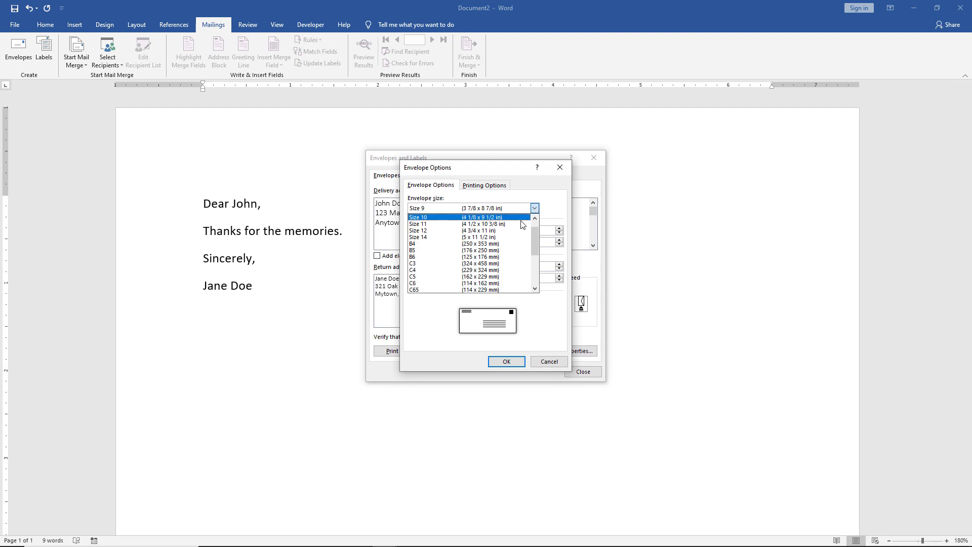
scroll(523, 223, "down", 4)
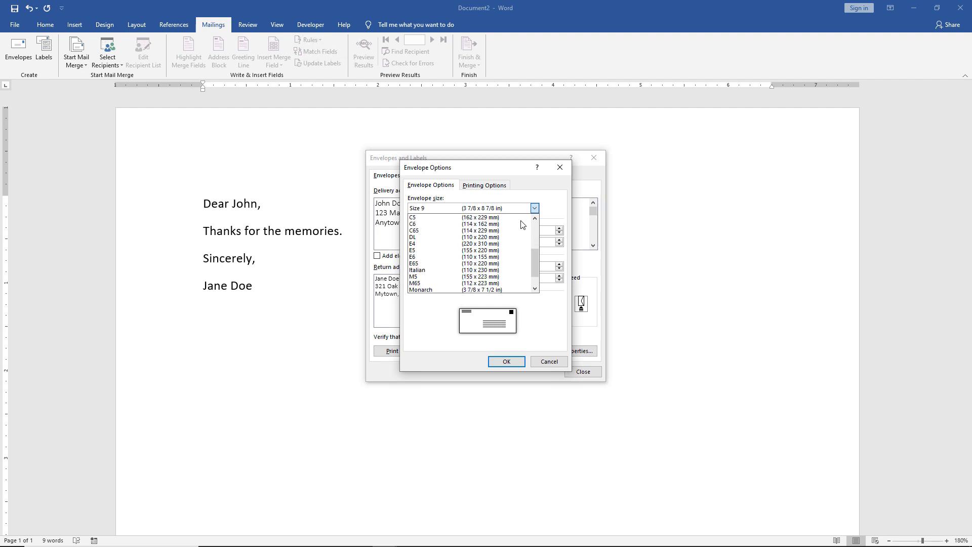
scroll(452, 284, "down", 1)
left_click(452, 288)
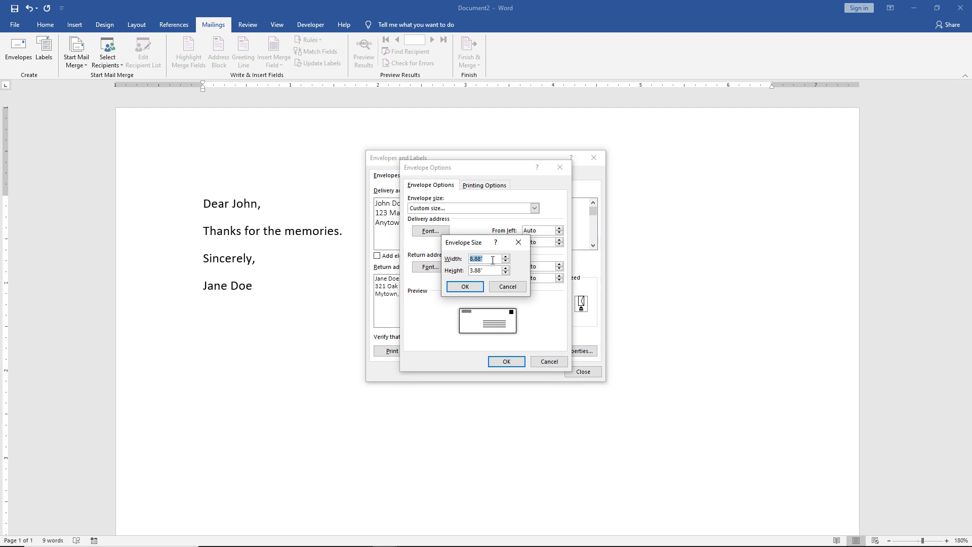
left_click(466, 288)
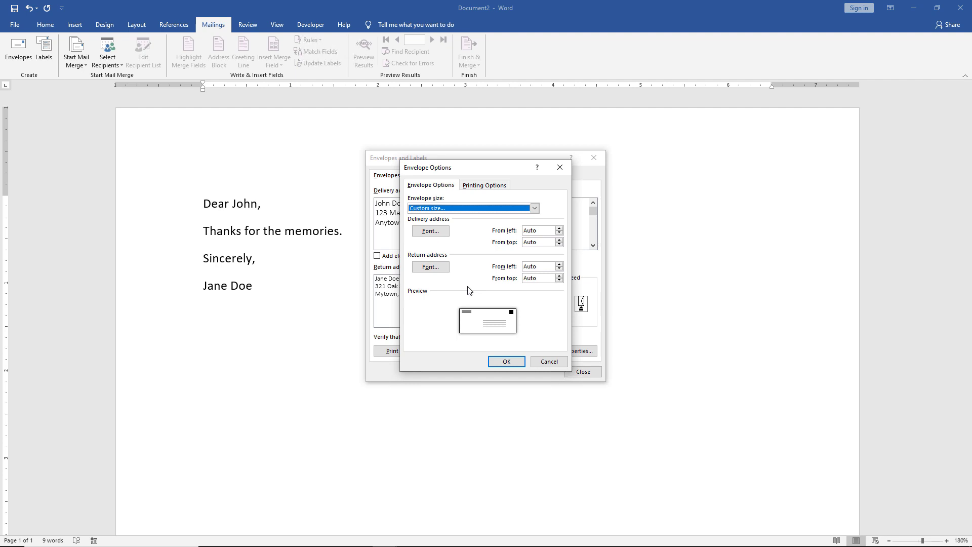
left_click(534, 208)
left_click_drag(537, 267, 539, 219)
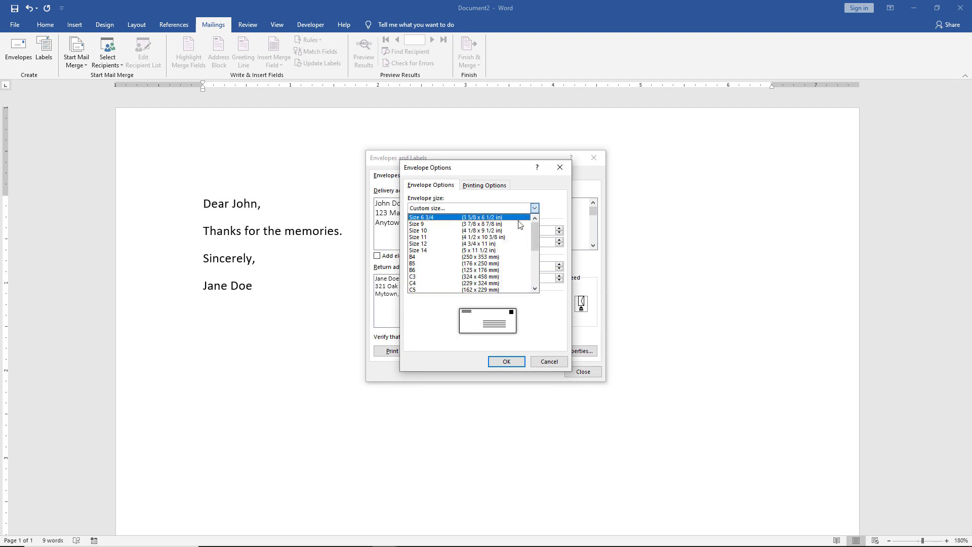
left_click(507, 237)
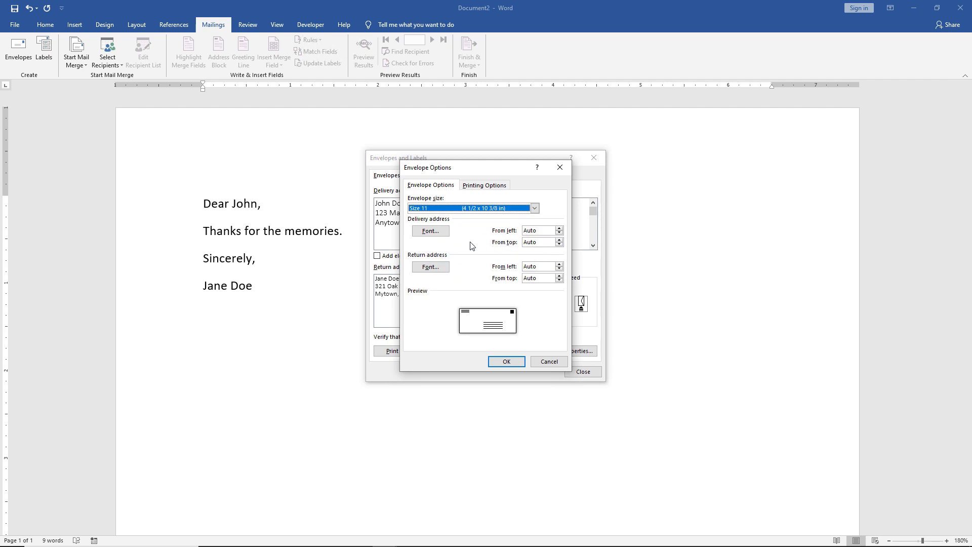
Set the delivery address font to Bahnschrift Condensed, Condensed style, size 12.
left_click(430, 231)
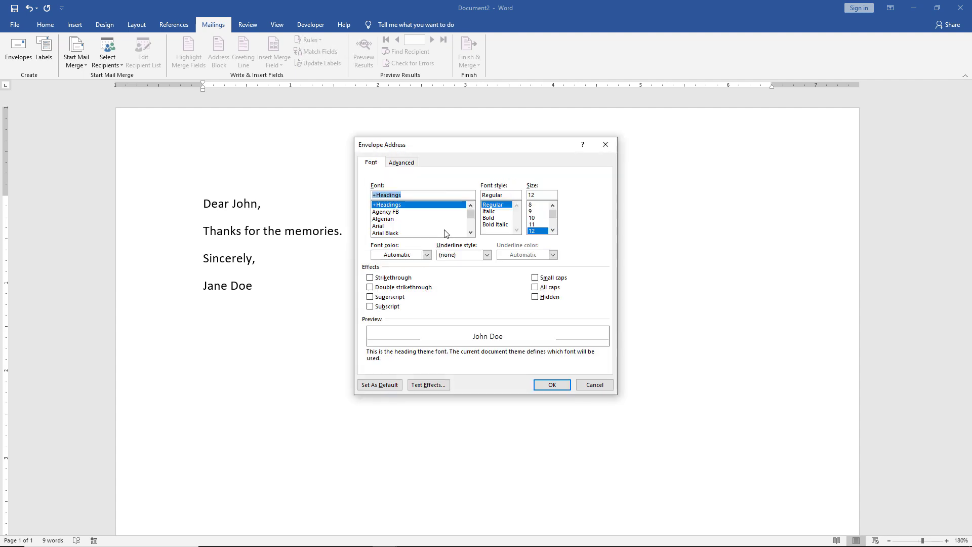
left_click(426, 225)
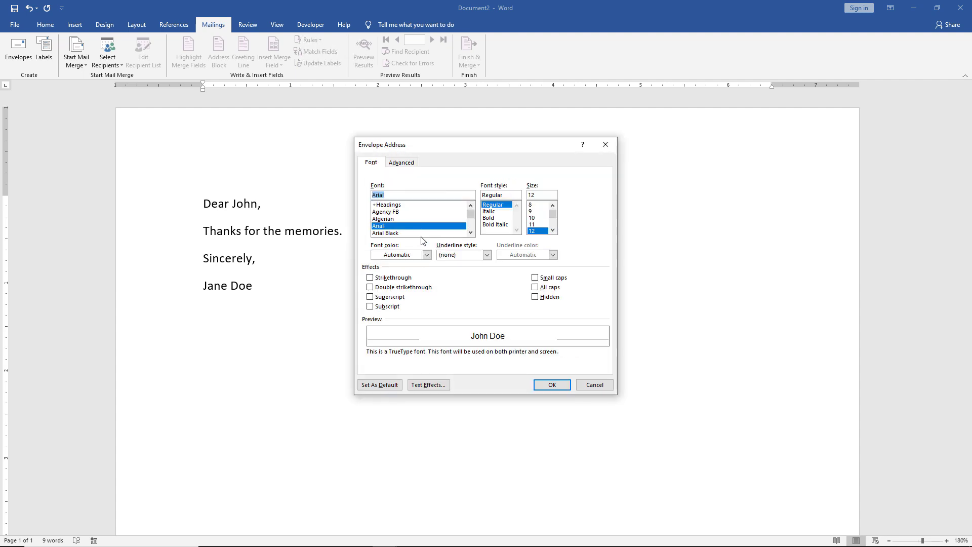
left_click(469, 233)
left_click(469, 233)
left_click(469, 233)
left_click(469, 233)
left_click(420, 219)
left_click(418, 227)
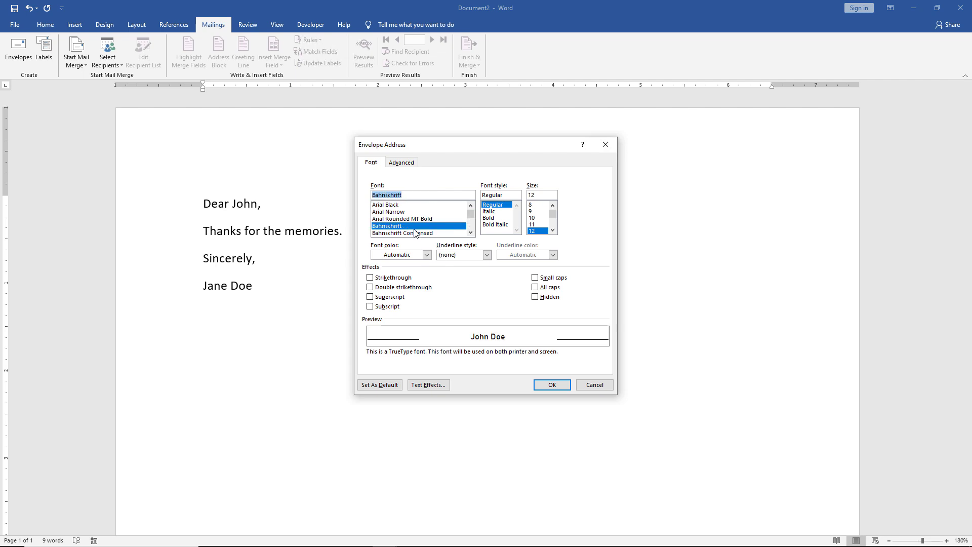
left_click(415, 235)
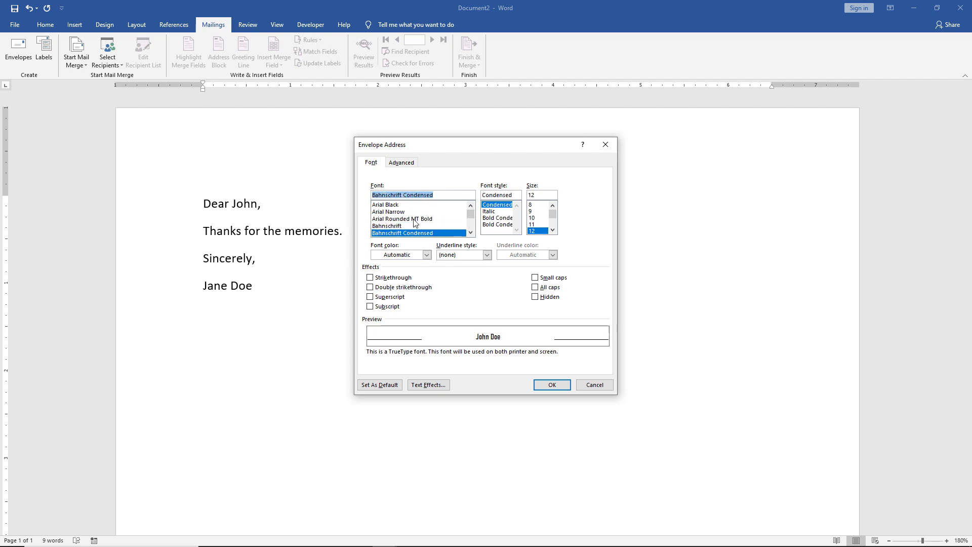
left_click(553, 230)
left_click(553, 230)
left_click(553, 230)
left_click(553, 230)
left_click(550, 381)
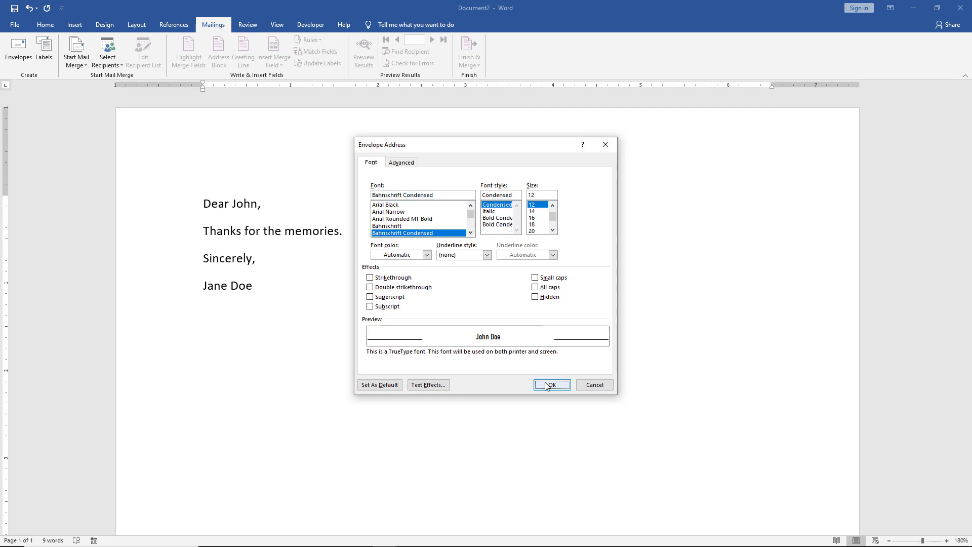
left_click(432, 269)
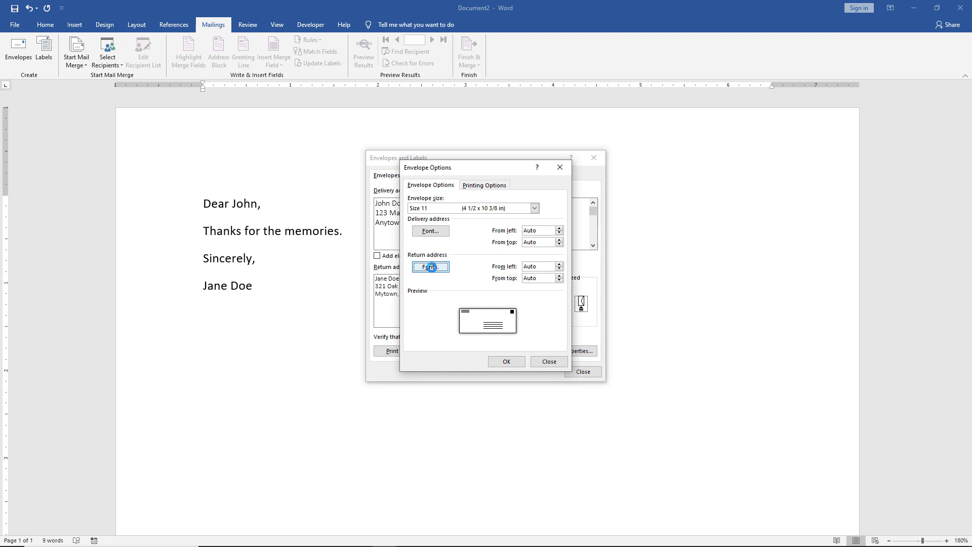
Leave the return address font unchanged and place the delivery address 2" from the left.
left_click(603, 386)
left_click(560, 228)
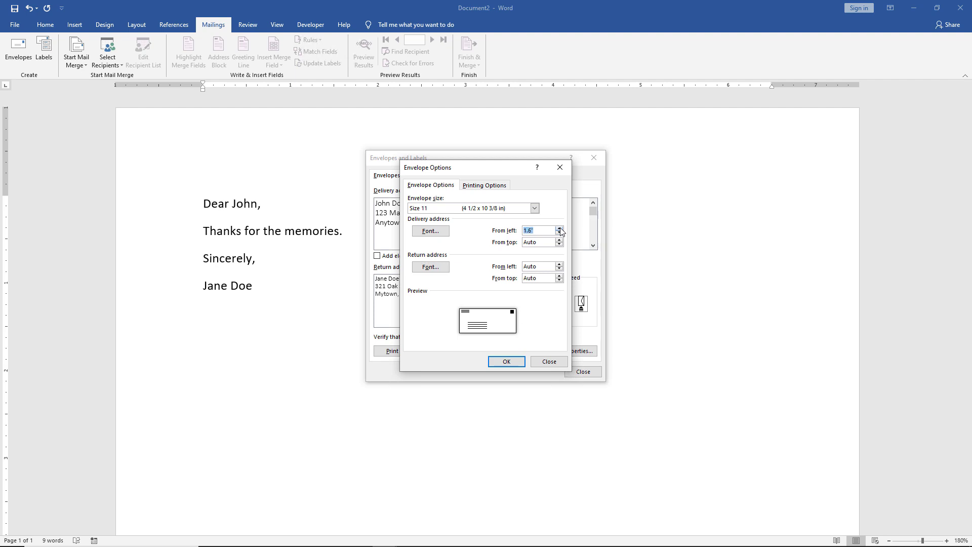
left_click(560, 228)
Place the return address 0.3" from the top and confirm Envelope Options.
left_click(560, 281)
left_click(559, 276)
left_click(559, 276)
left_click(559, 276)
left_click(559, 276)
left_click(559, 276)
left_click(559, 280)
left_click(559, 280)
left_click(559, 281)
left_click(559, 280)
left_click(505, 362)
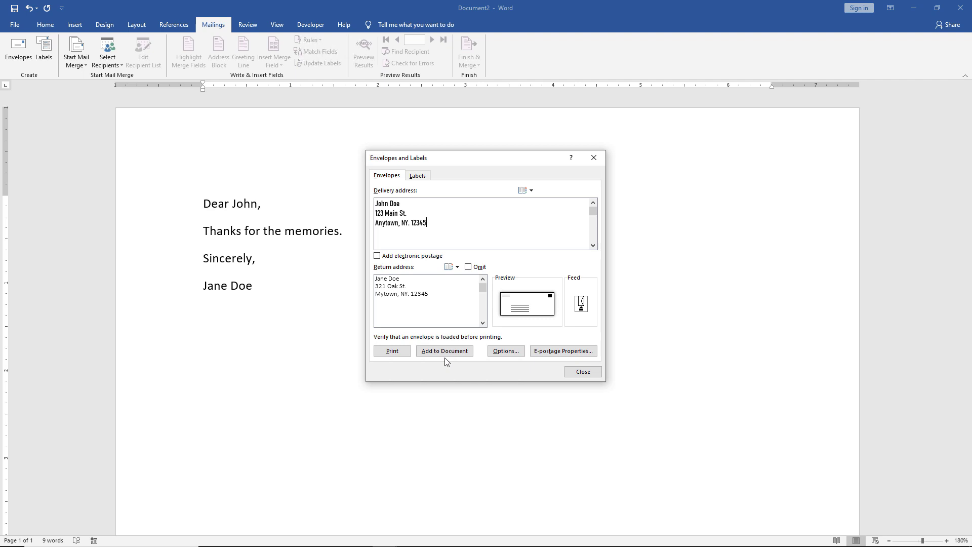
left_click(506, 355)
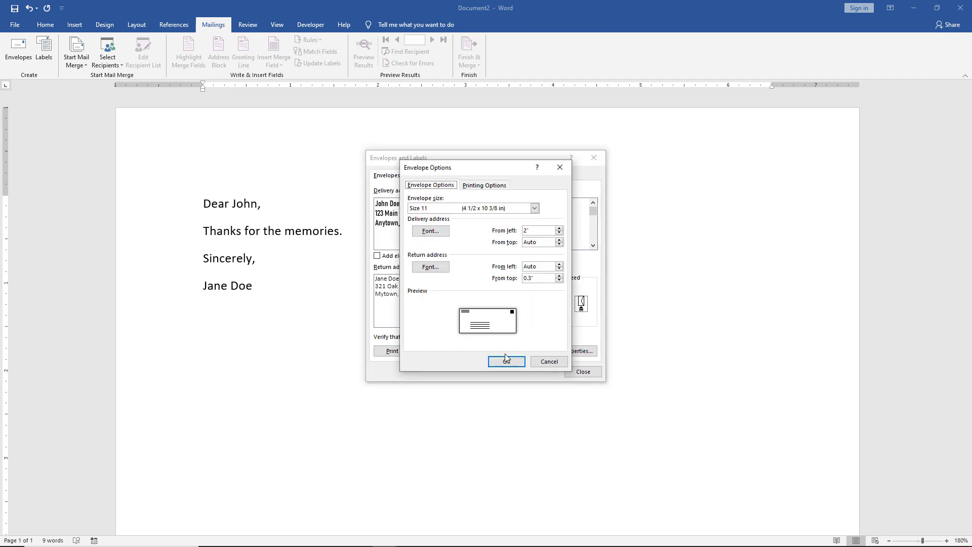
left_click(543, 361)
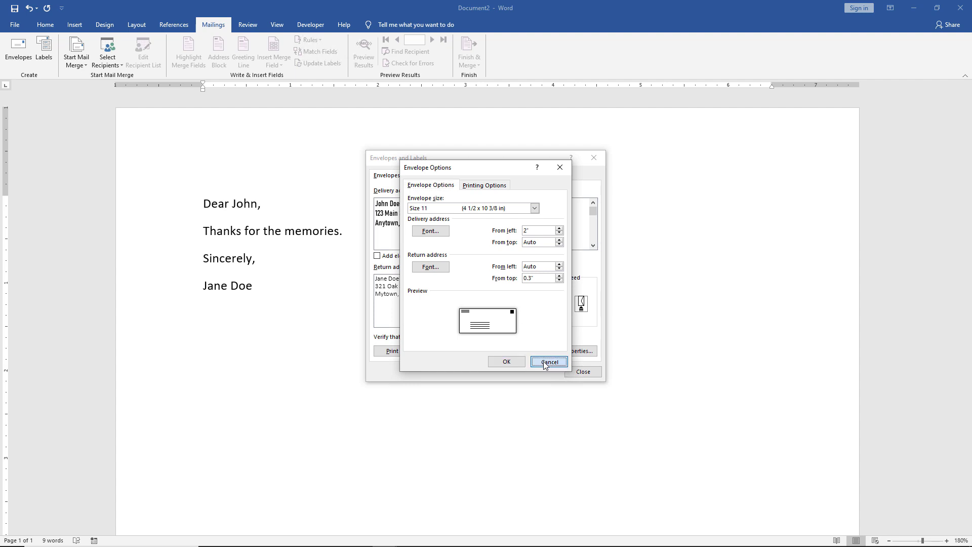
left_click(556, 353)
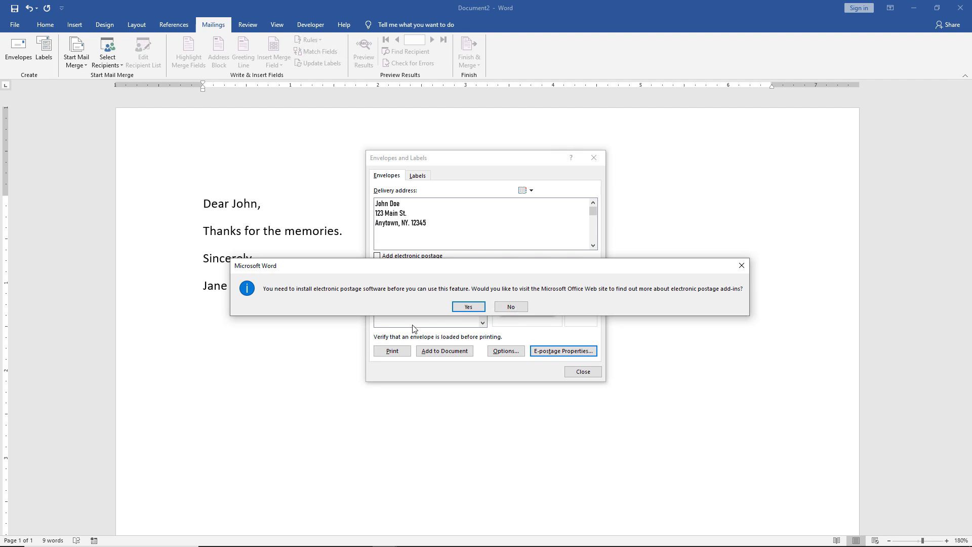
left_click(518, 308)
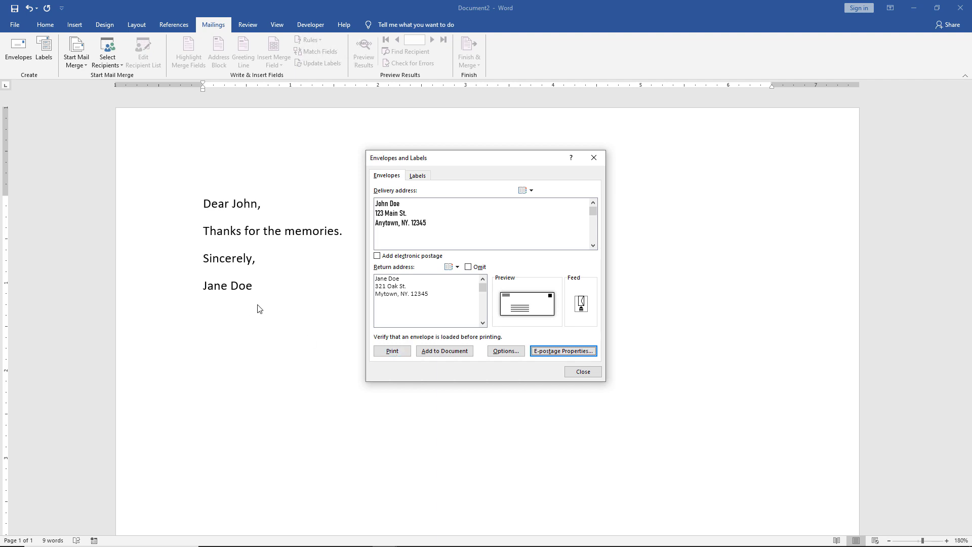
Add the envelope to the document and scroll down to the letter.
left_click(445, 351)
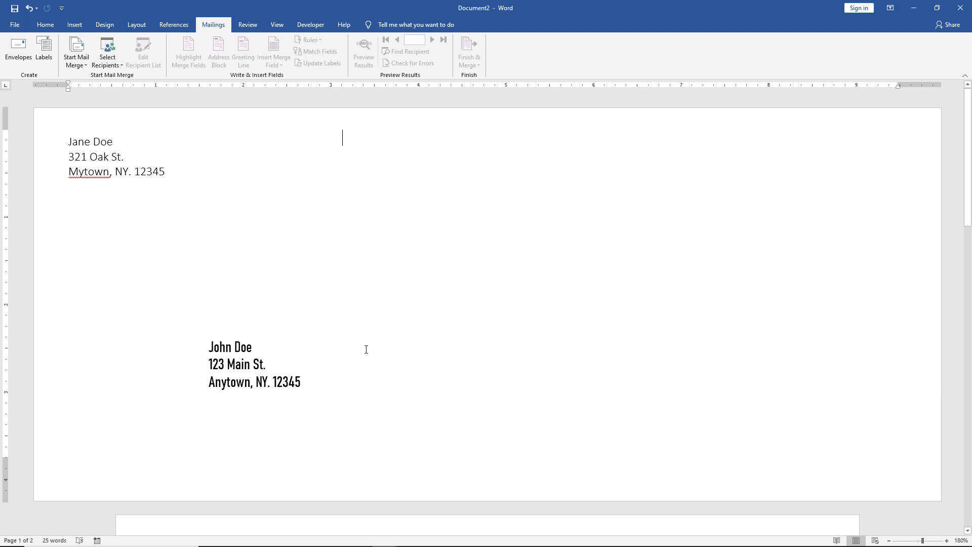
scroll(366, 349, "down", 8)
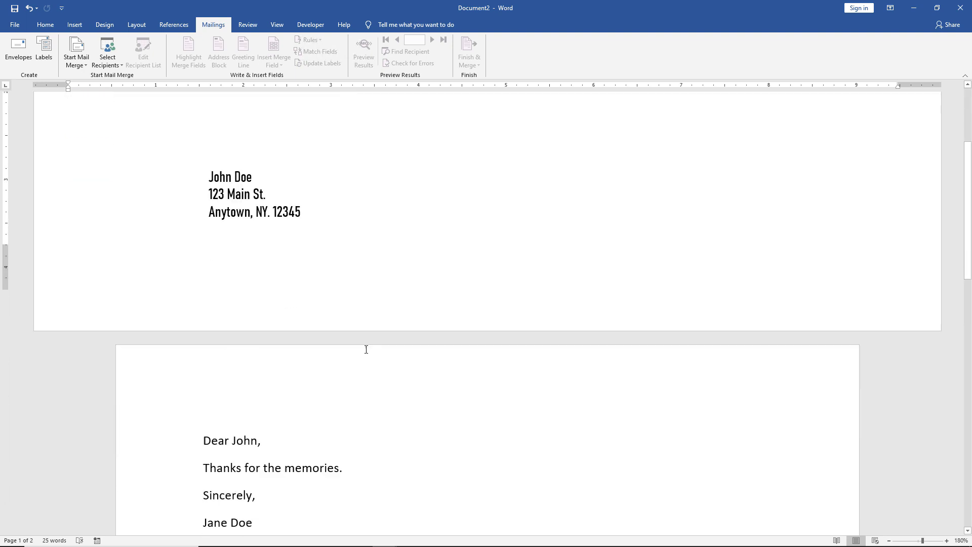